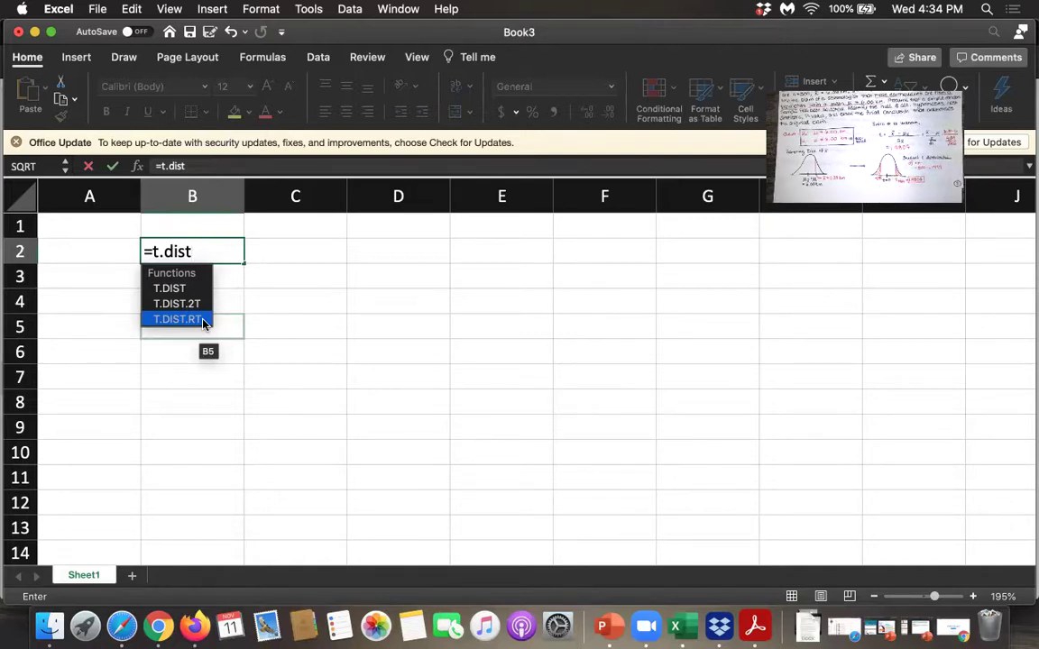
# Step: Complete the formula in B2 as =T.DIST.RT(1.9807,499) to compute the right-tail probability
pyautogui.write('.rt(')
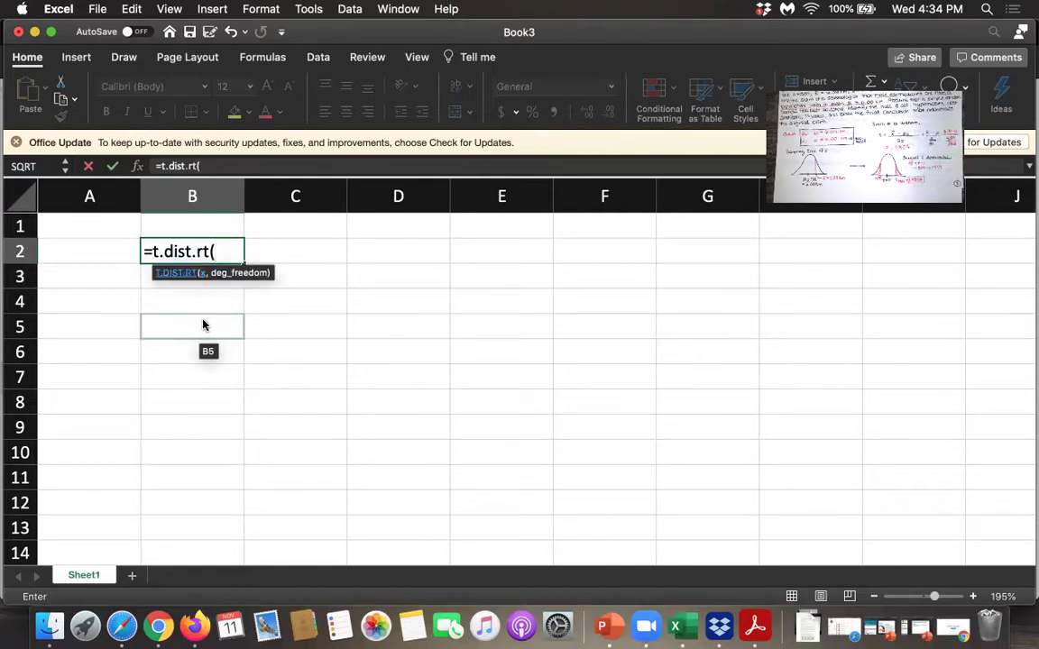
pyautogui.write('1.9807')
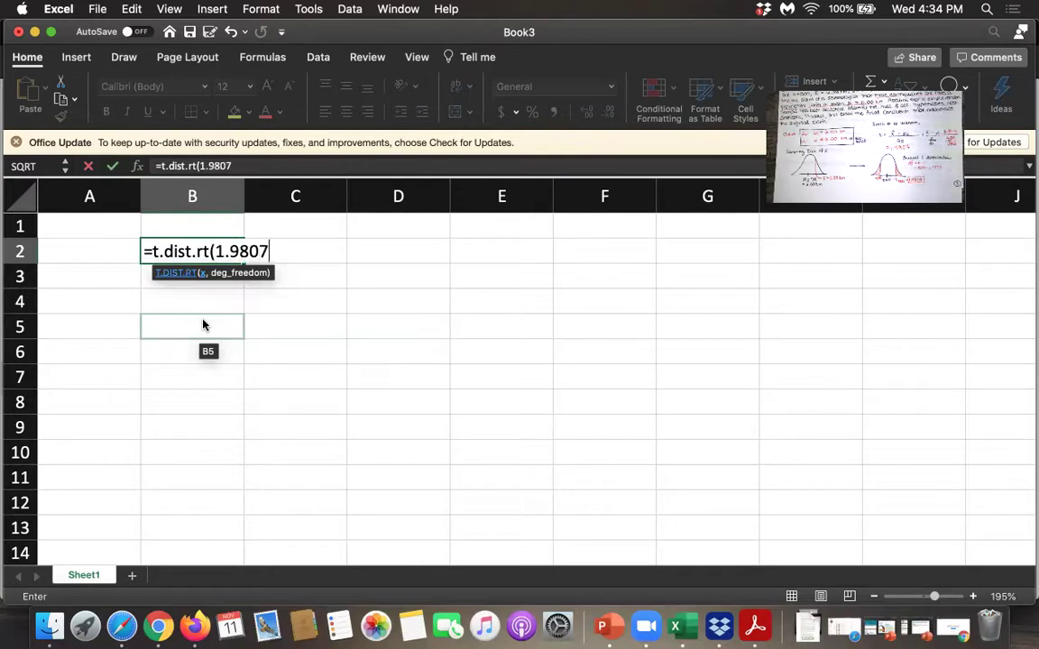
pyautogui.write(',')
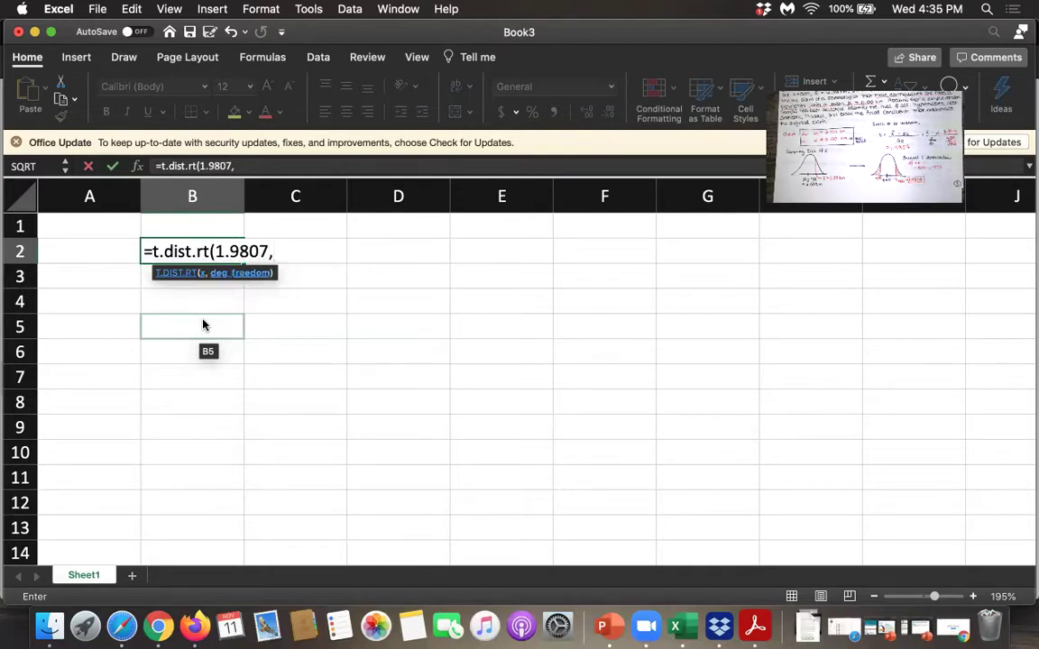
pyautogui.write('499)')
pyautogui.press('Return')
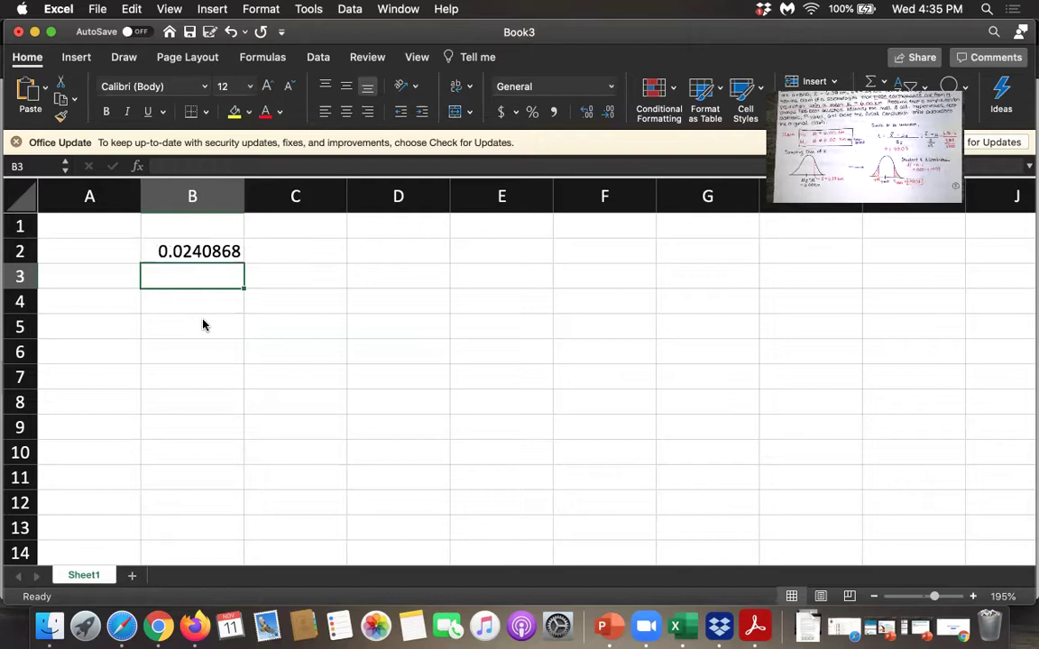
pyautogui.write('=t.di')
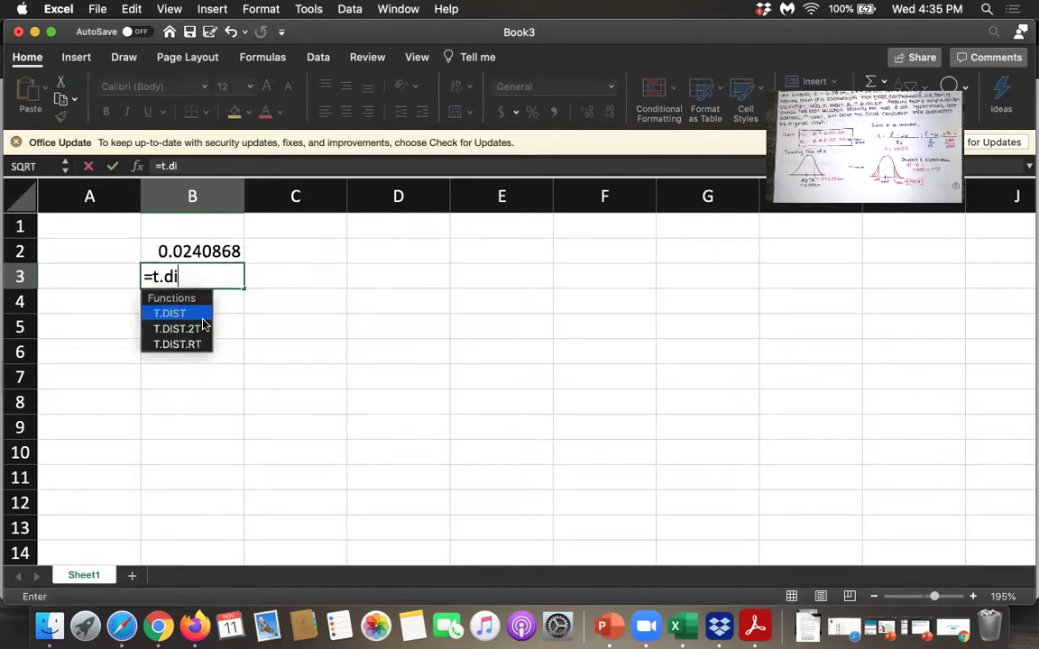
pyautogui.press('BackSpace')
pyautogui.press('BackSpace')
pyautogui.press('BackSpace')
pyautogui.press('BackSpace')
pyautogui.press('BackSpace')
pyautogui.press('Return')
# Step: Enter =T.DIST.2T(1.9807,499) in cell B5 to compute the two-tailed P-value
pyautogui.click(203, 324)
pyautogui.write('=t.')
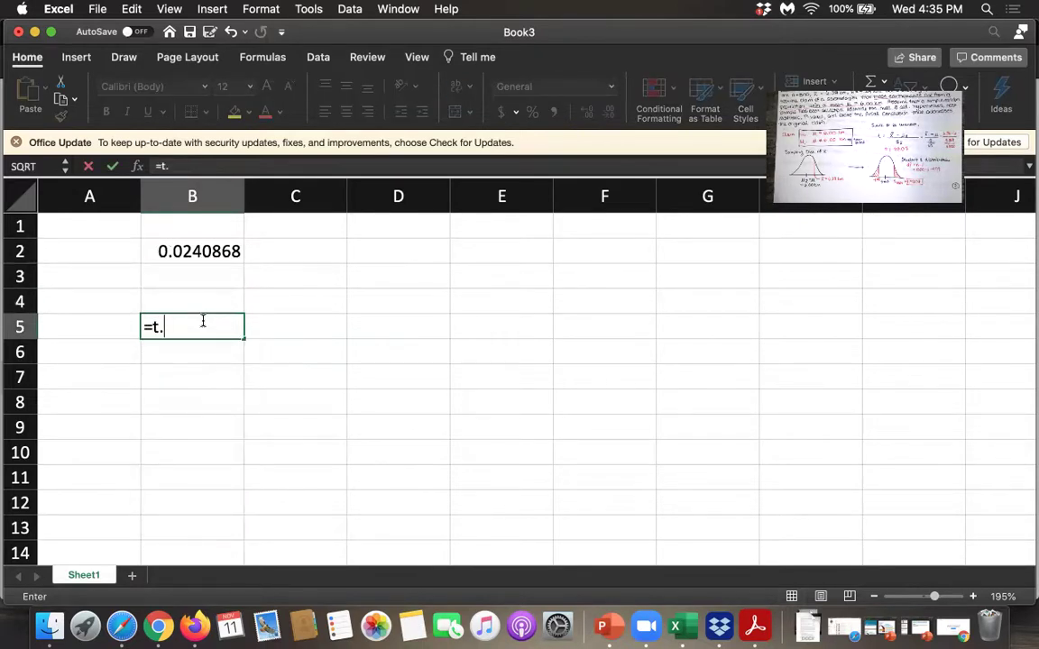
pyautogui.write('dist.')
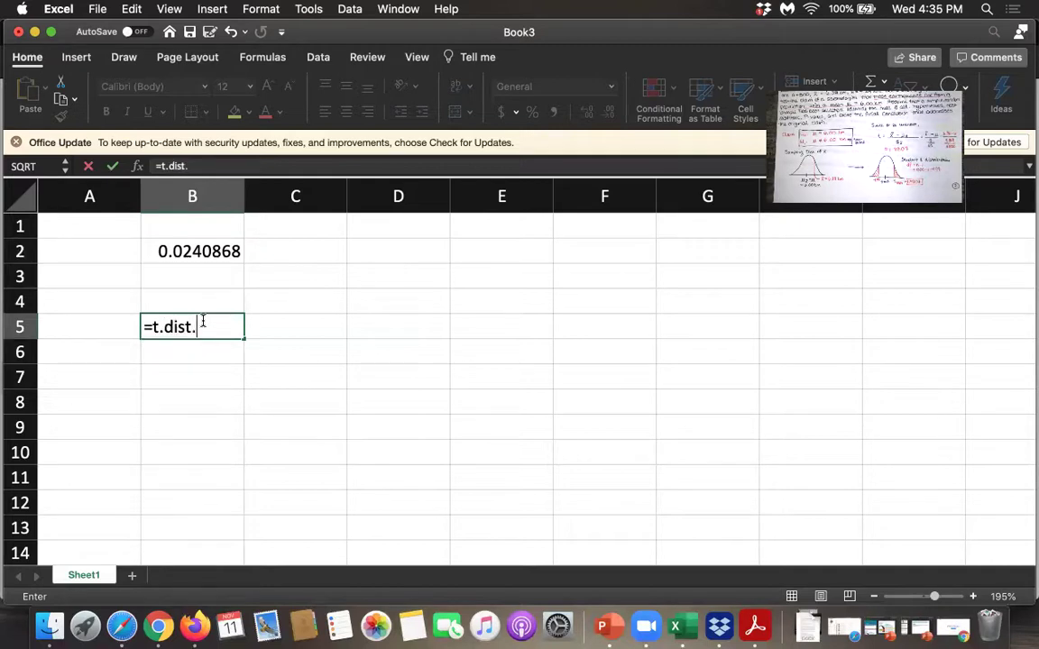
pyautogui.write('2T')
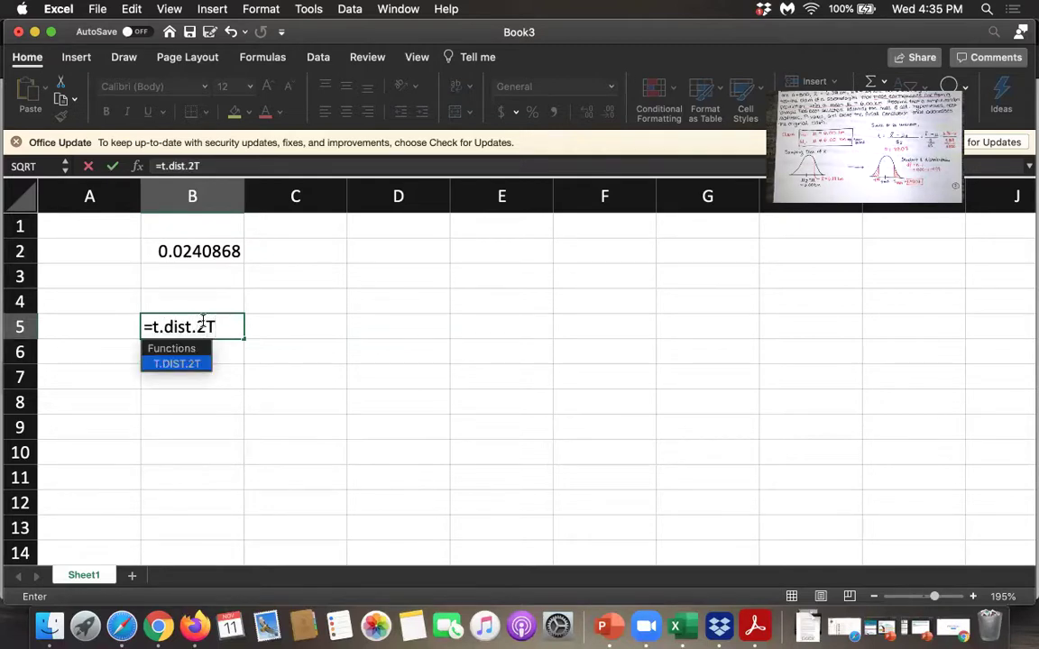
pyautogui.write('(')
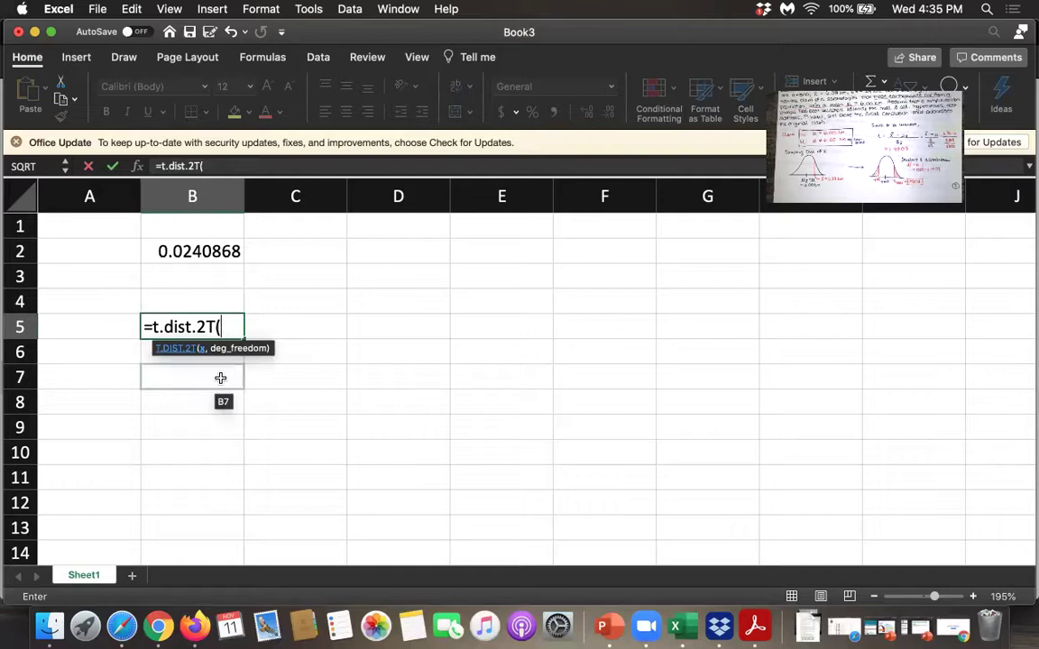
pyautogui.write('1.98')
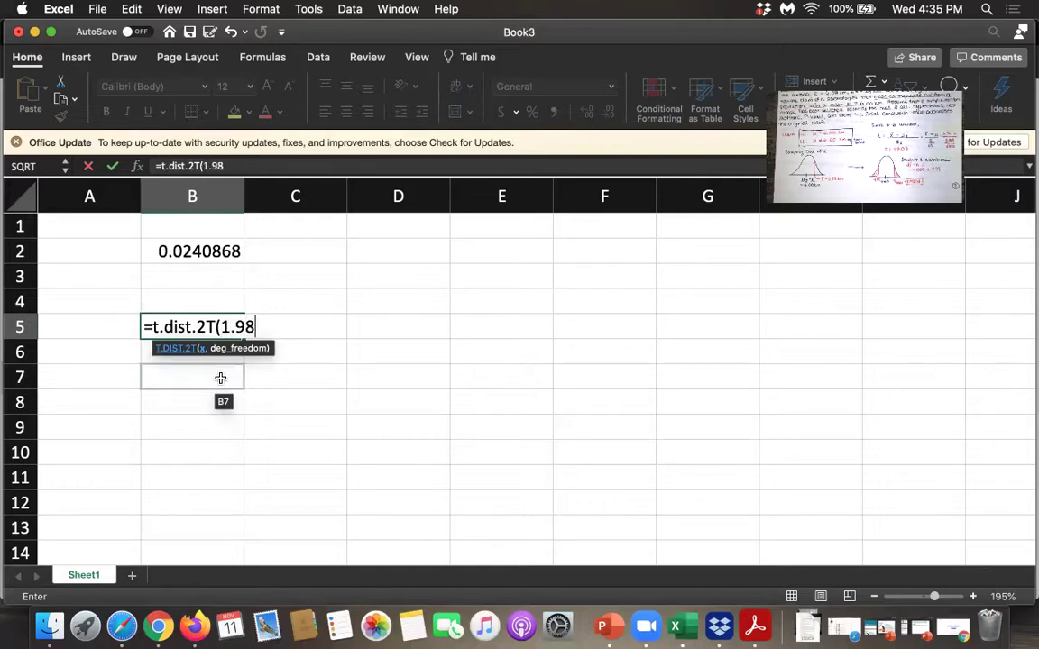
pyautogui.write('07,')
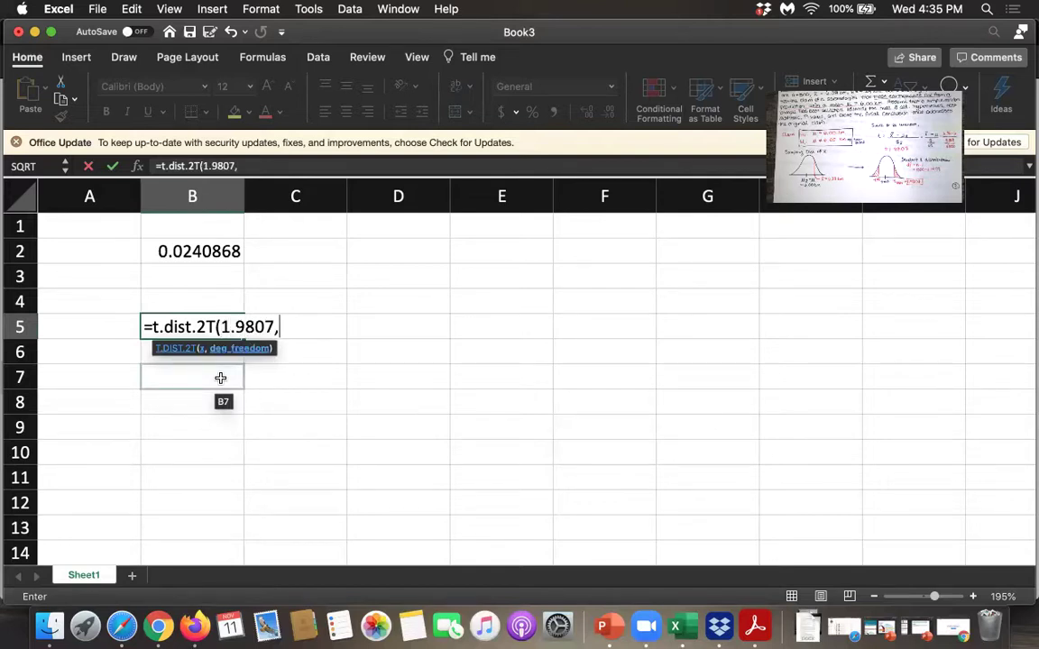
pyautogui.write('499)')
pyautogui.press('Return')
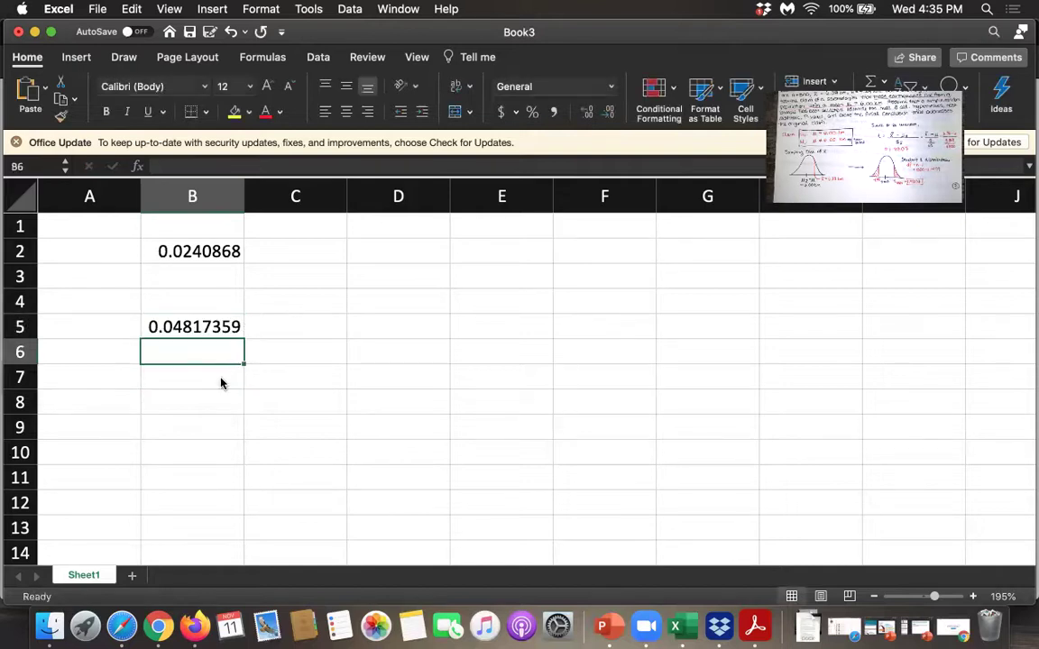
# Step: Enter =B2*2 in cell D2 to double the right-tail probability, and select the two-tailed result in B5 for comparison
pyautogui.click(207, 273)
pyautogui.click(348, 251)
pyautogui.write('=')
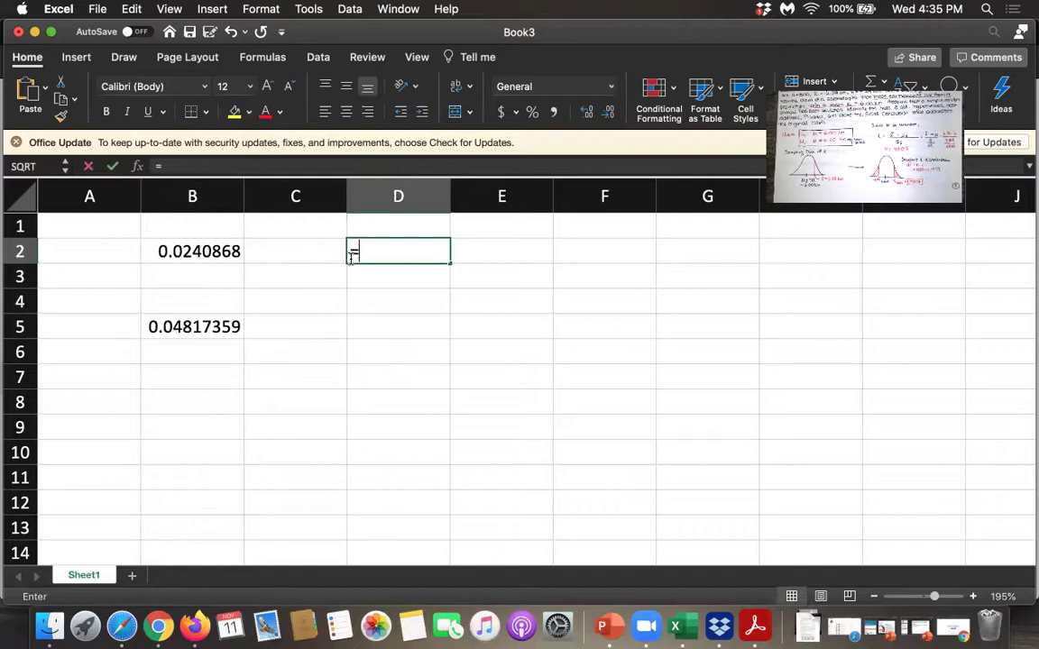
pyautogui.click(205, 260)
pyautogui.write('*2')
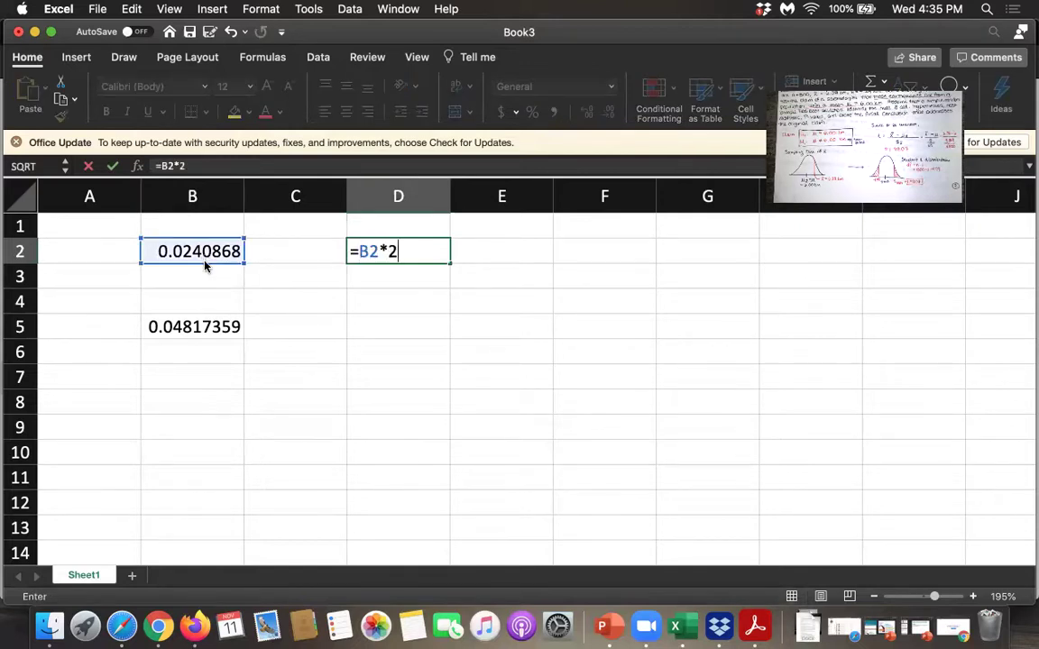
pyautogui.press('Return')
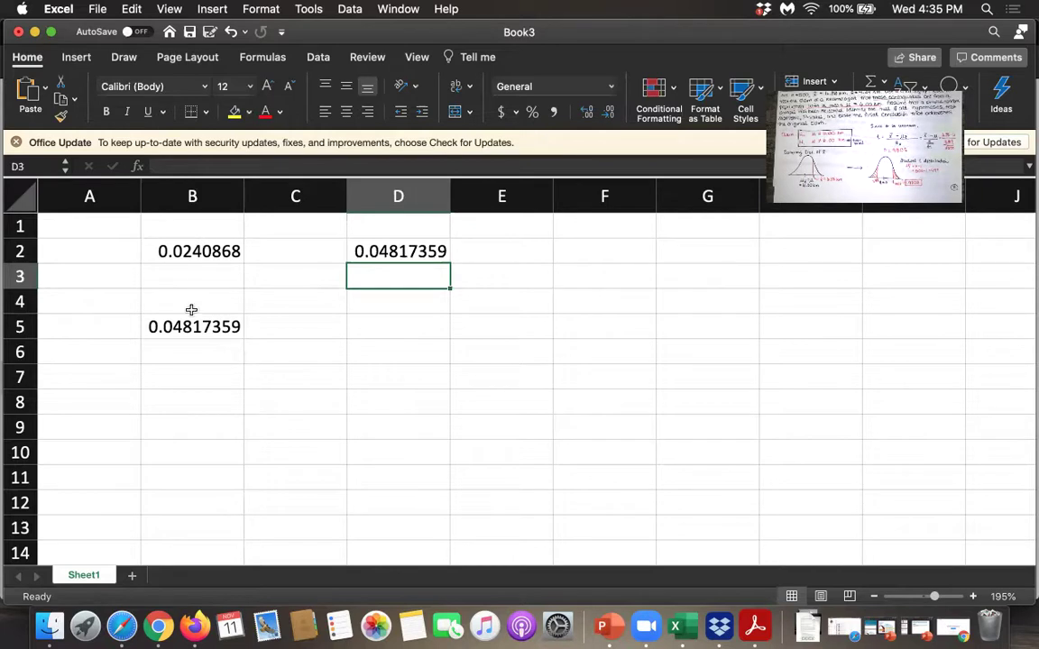
pyautogui.click(189, 327)
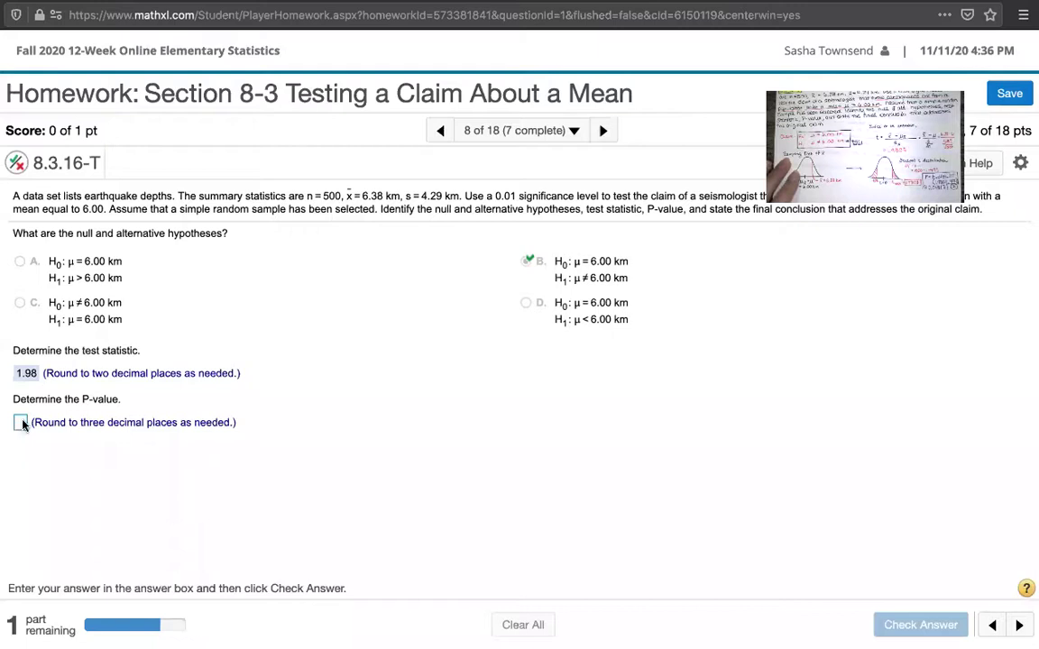
# Step: Answer the P-value question with 0.048, check the answer and dismiss the feedback message
pyautogui.click(21, 424)
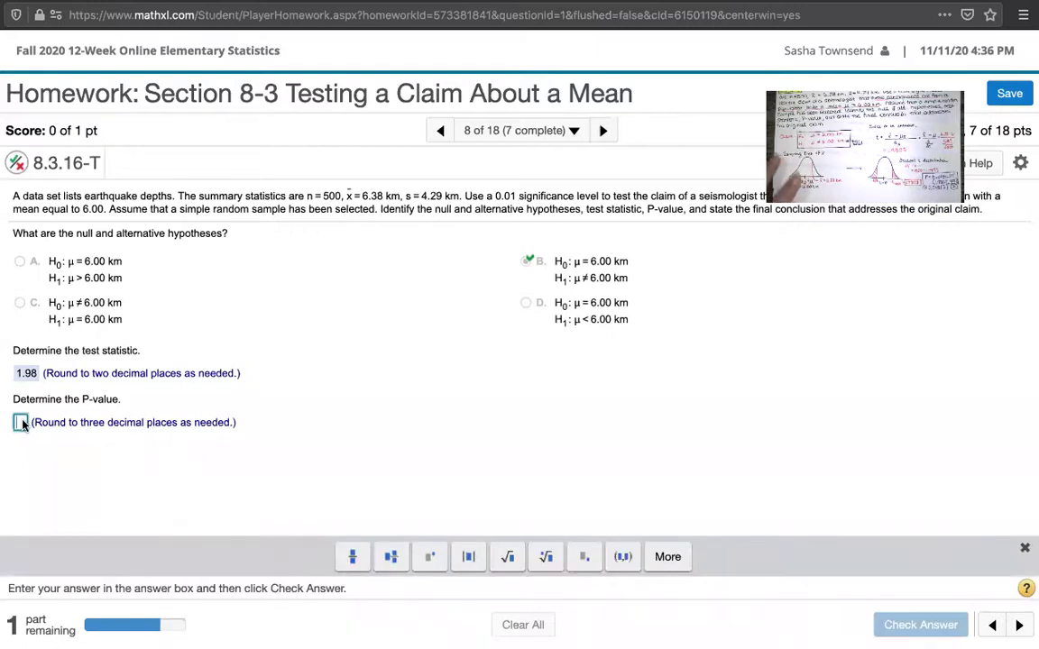
pyautogui.write('0.')
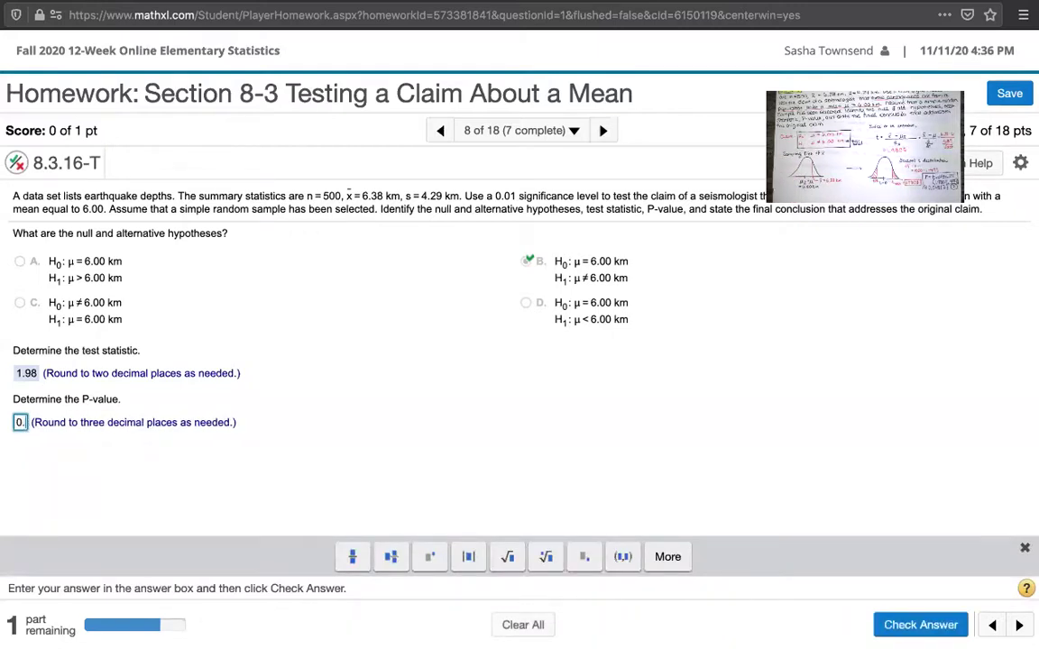
pyautogui.write('048')
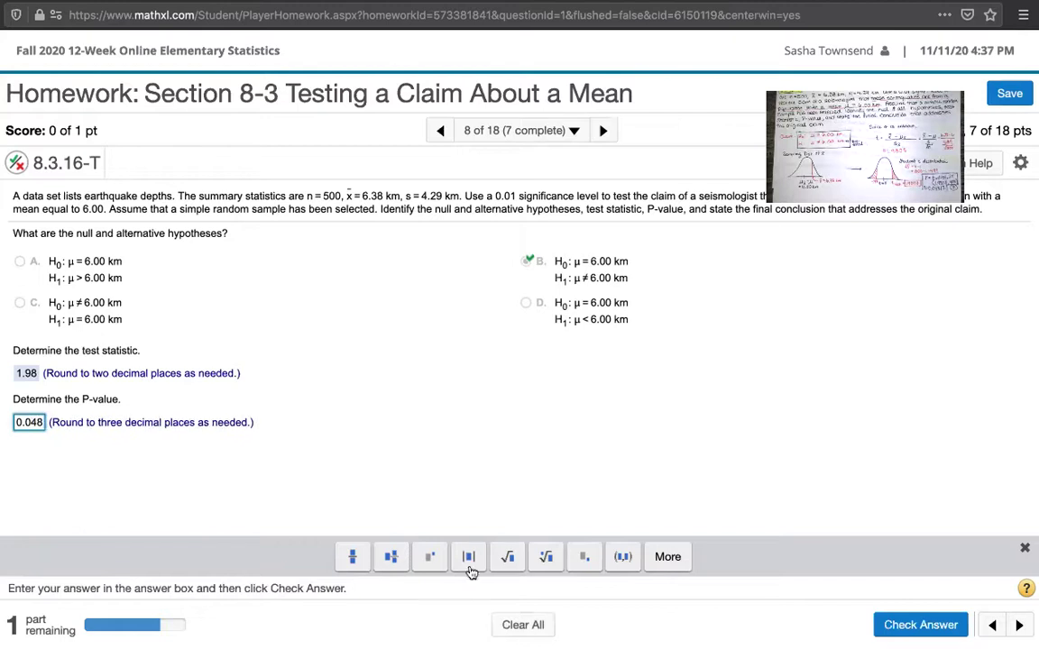
pyautogui.click(919, 629)
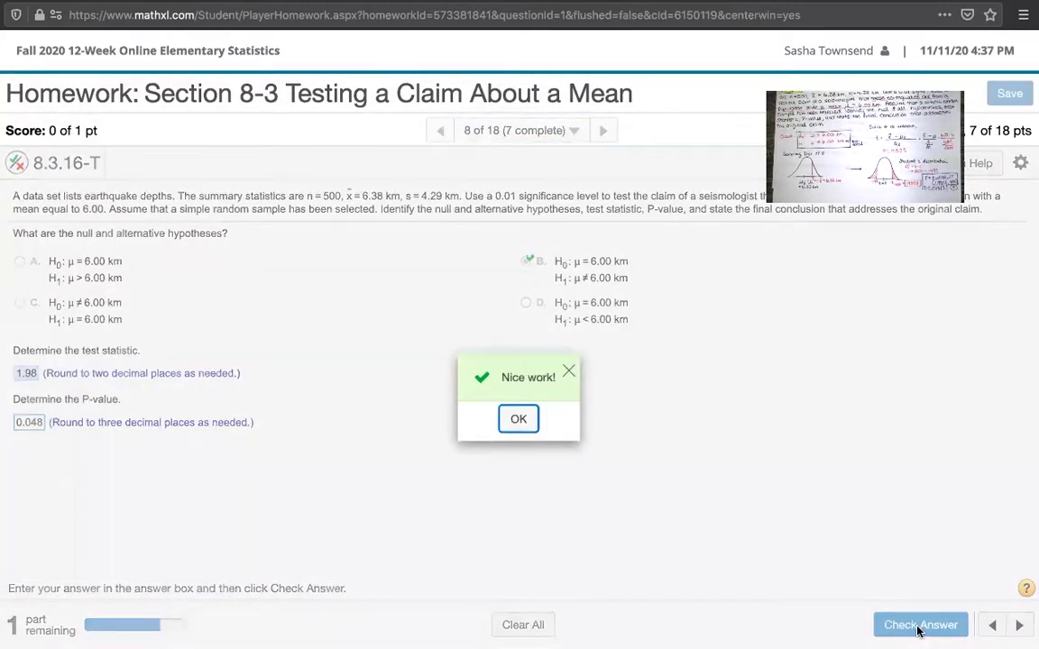
pyautogui.click(517, 420)
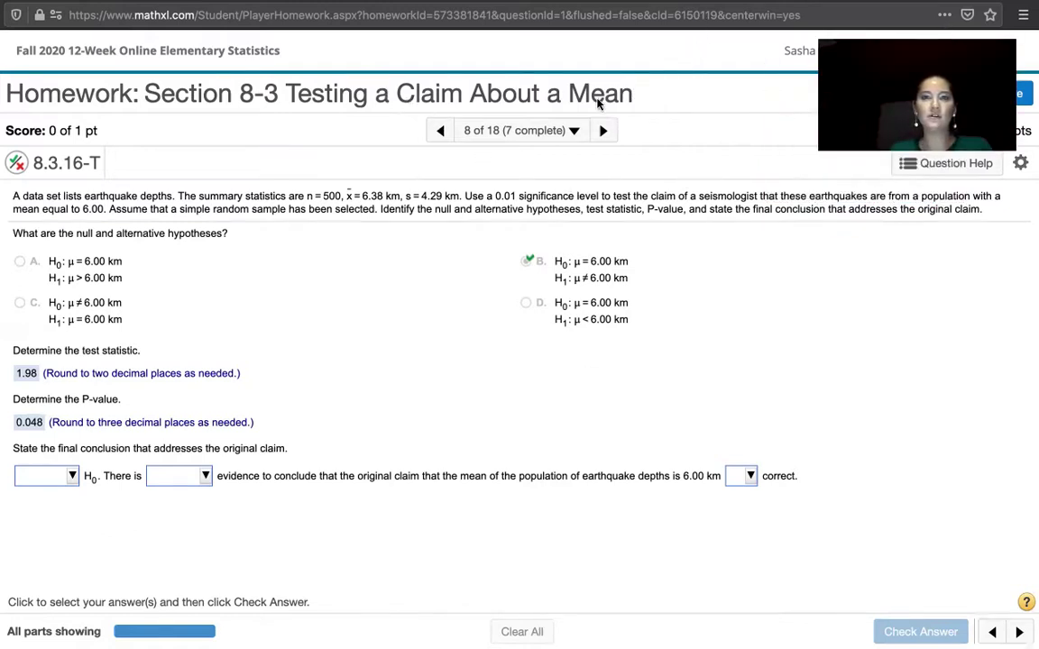
# Step: Set the decision about H0 in the final conclusion to "Fail to reject"
pyautogui.moveTo(526, 187)
pyautogui.mouseDown()
pyautogui.moveTo(494, 189)
pyautogui.moveTo(526, 185)
pyautogui.mouseUp()
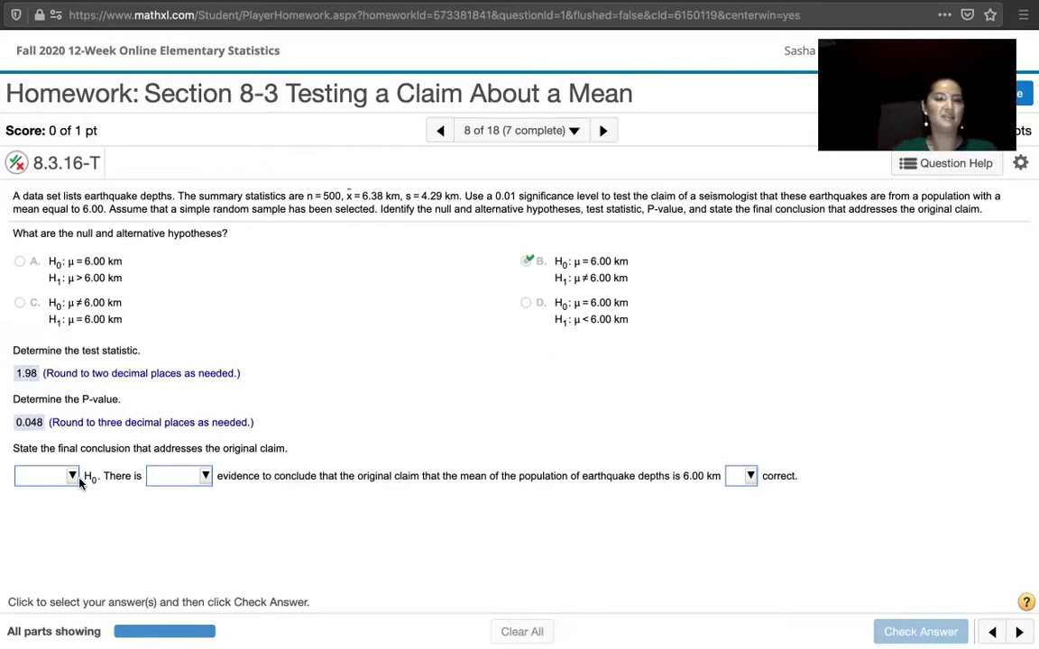
pyautogui.click(69, 483)
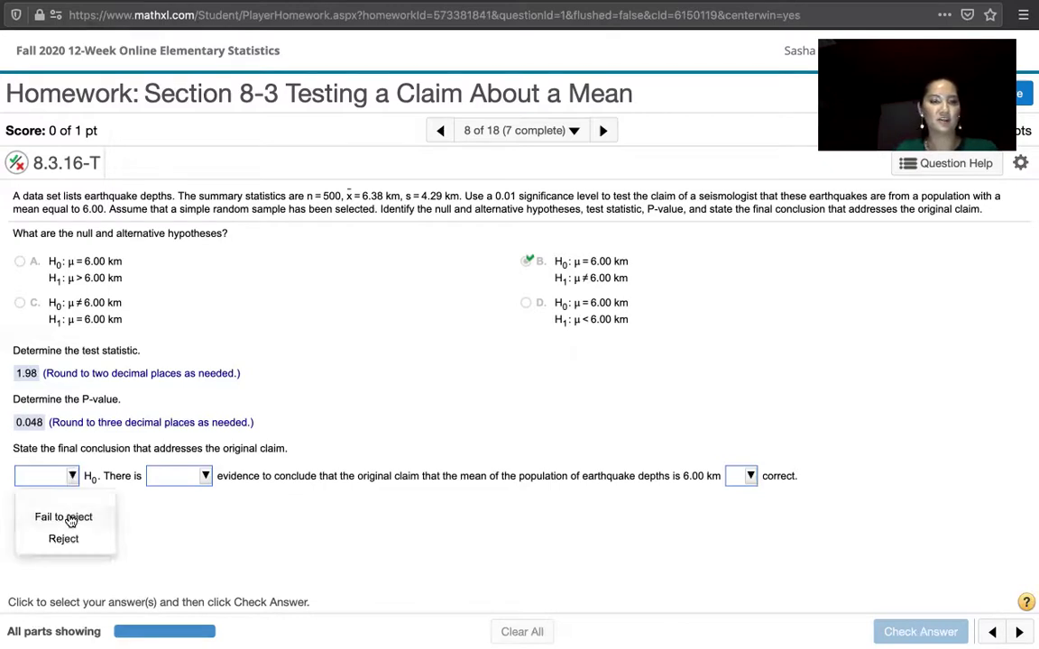
pyautogui.click(71, 520)
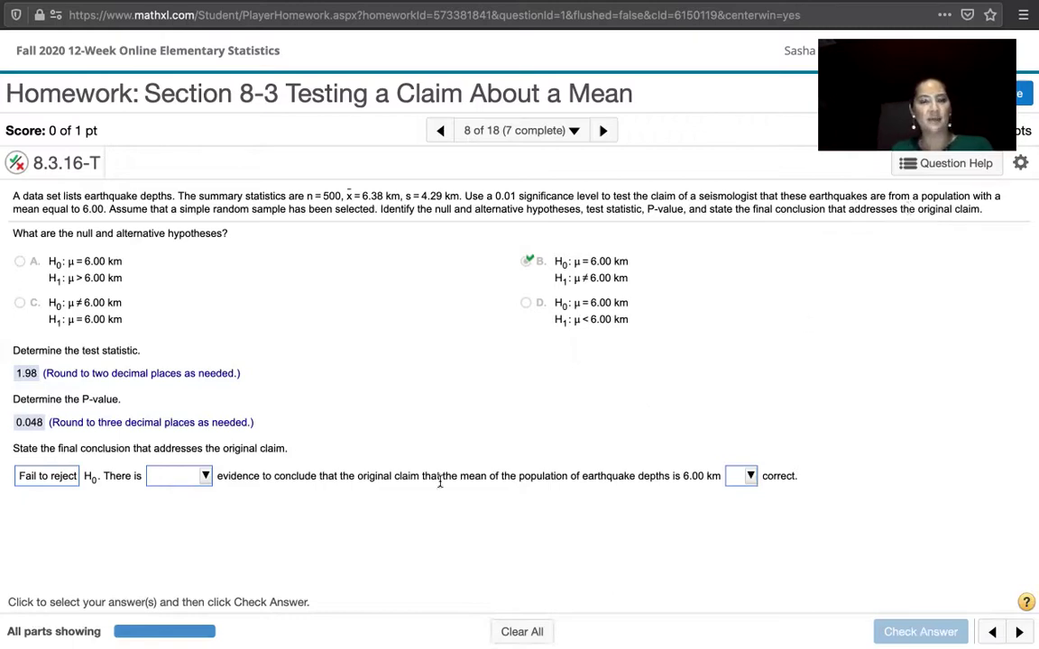
# Step: Fill the conclusion's evidence blank with "sufficient" and the blank before "correct" with "is"
pyautogui.click(206, 477)
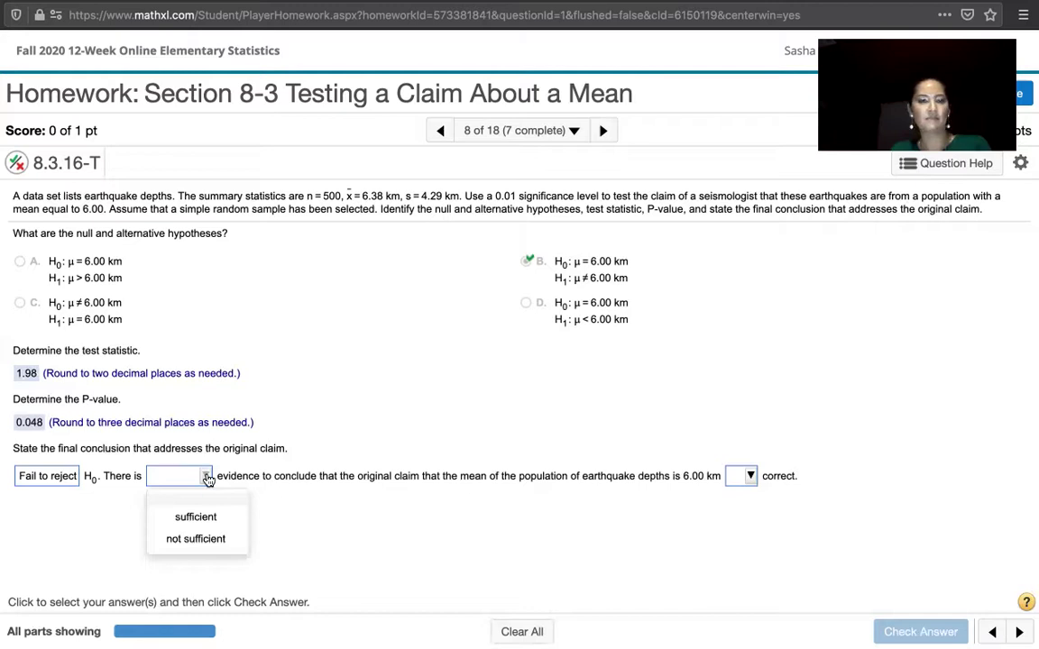
pyautogui.click(203, 517)
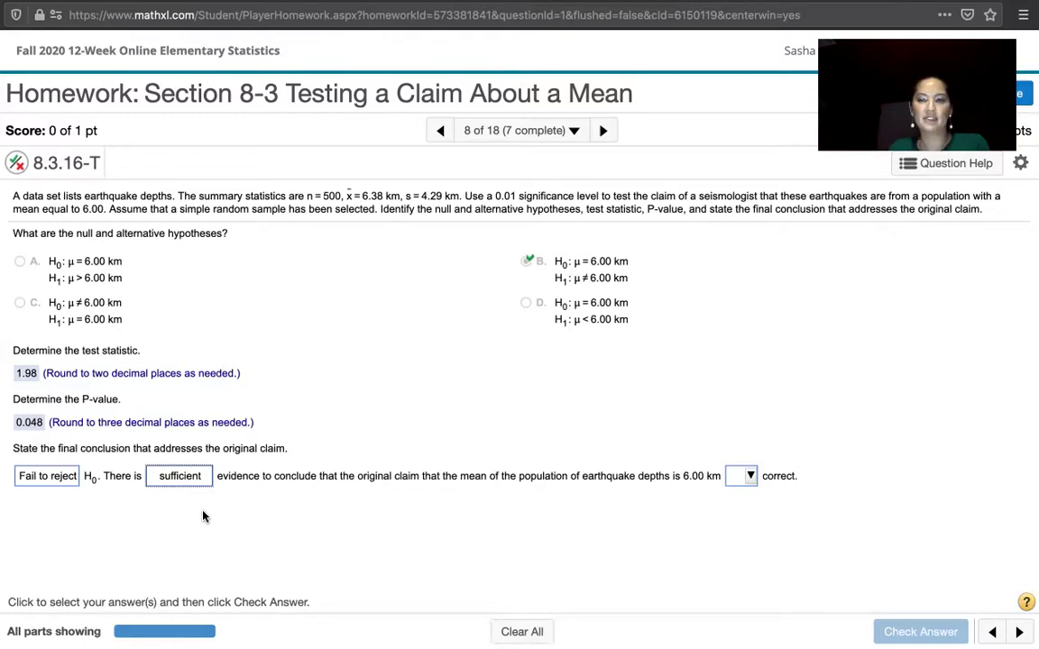
pyautogui.click(741, 479)
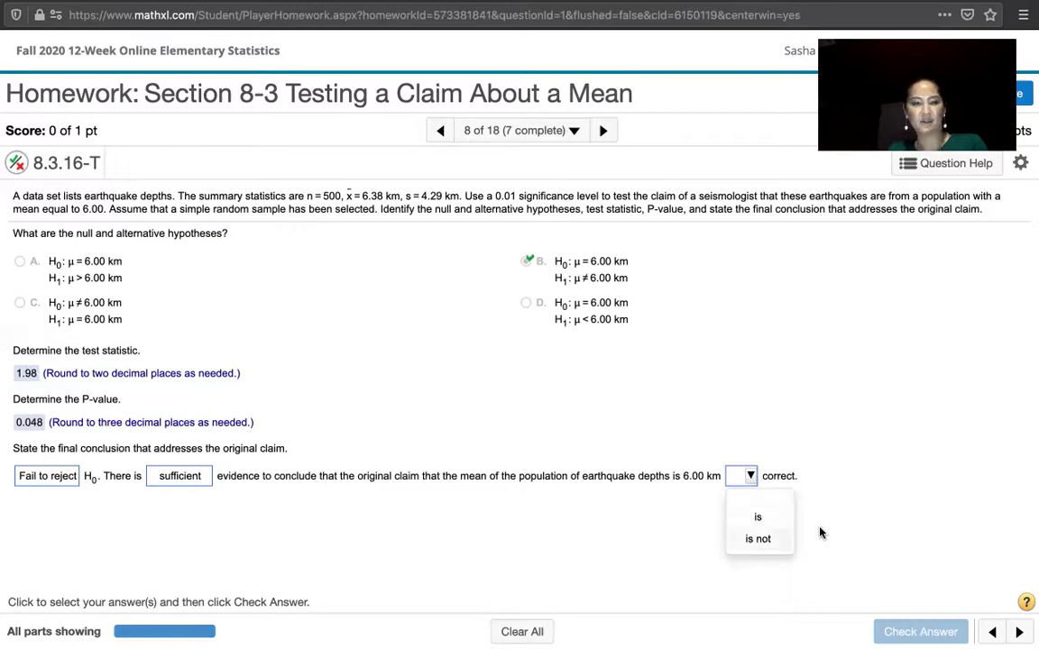
pyautogui.click(760, 517)
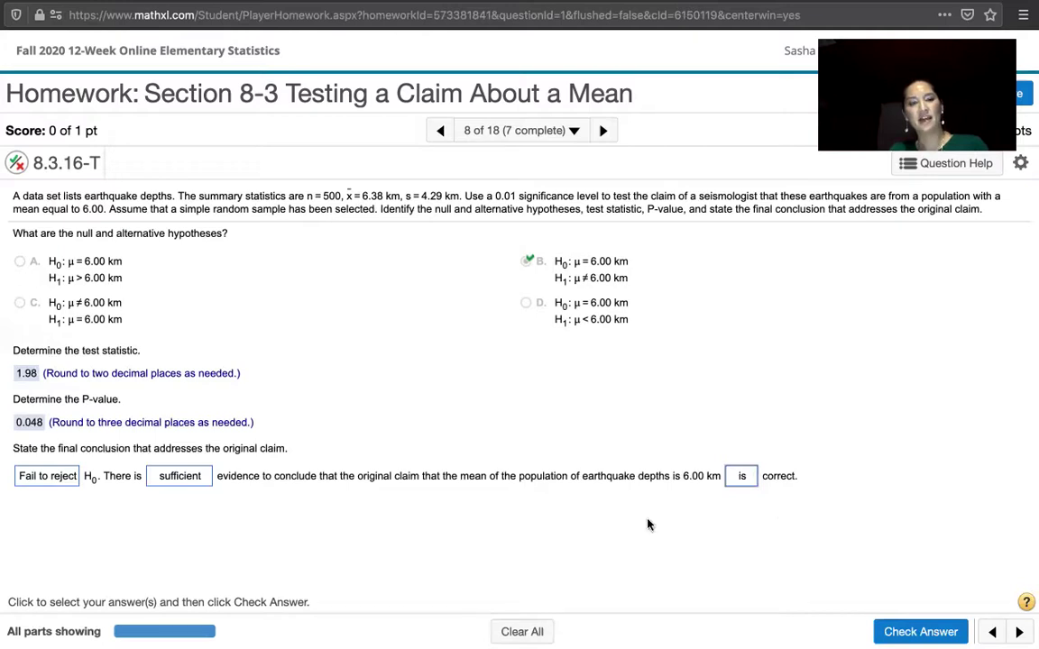
# Step: Change the conclusion to "not sufficient" evidence that the original claim "is not" correct, and check the answer
pyautogui.click(195, 479)
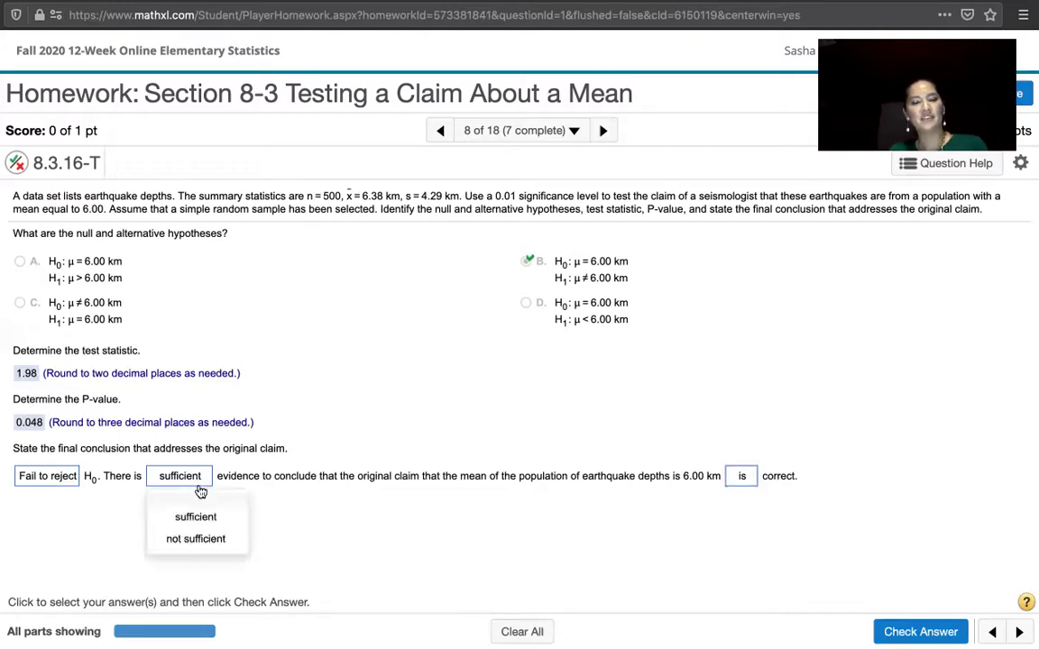
pyautogui.click(196, 540)
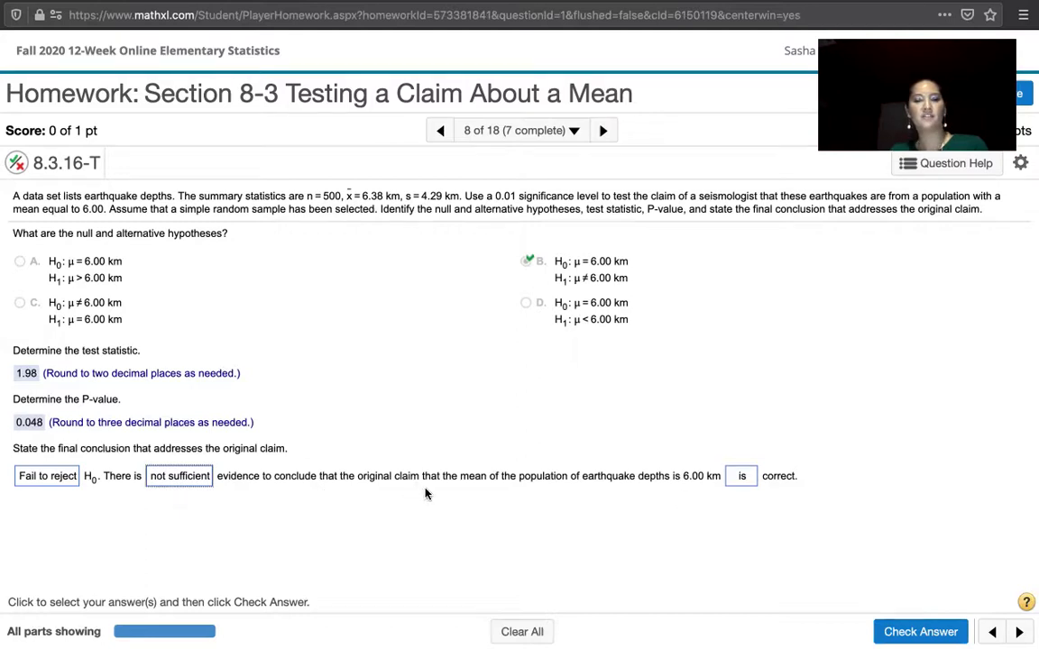
pyautogui.click(740, 476)
pyautogui.click(760, 539)
pyautogui.click(914, 632)
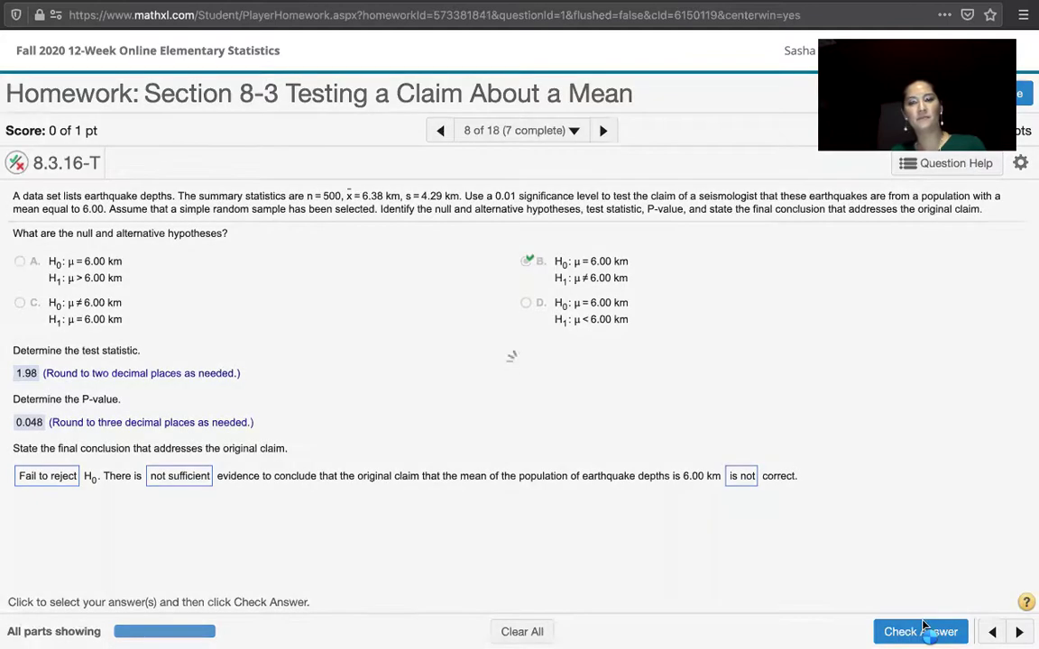